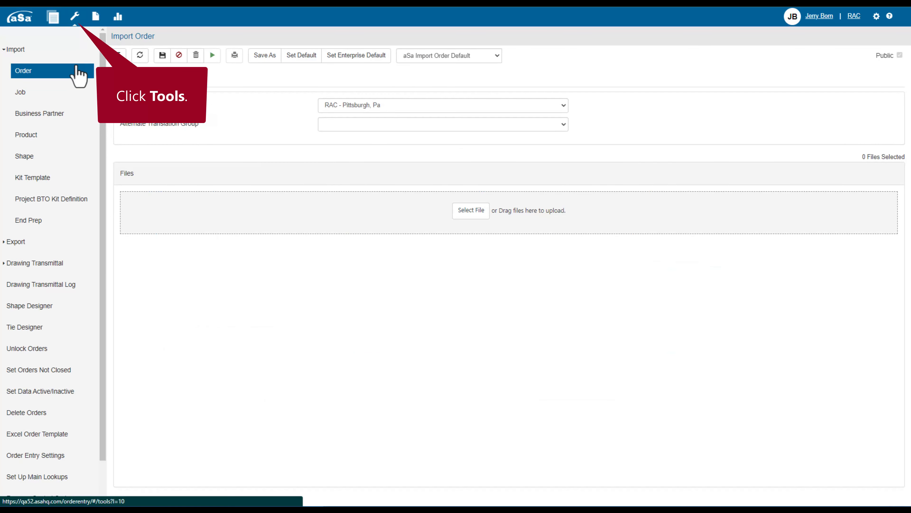
Step: Start a shape named TOM9 in the Shape Designer and draw its four legs as an open U with a slightly sloping lower-left leg
{"action": "left_click", "coordinate": [46, 307]}
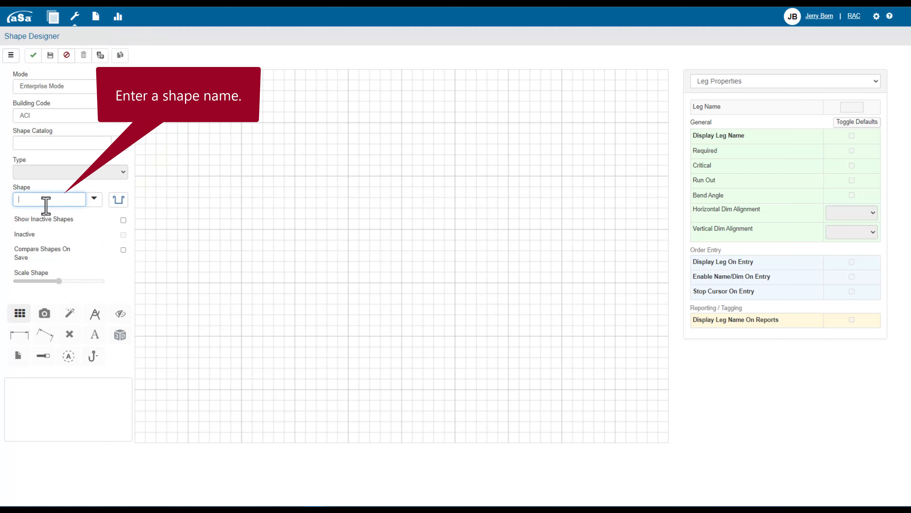
{"action": "type", "text": "TOM9"}
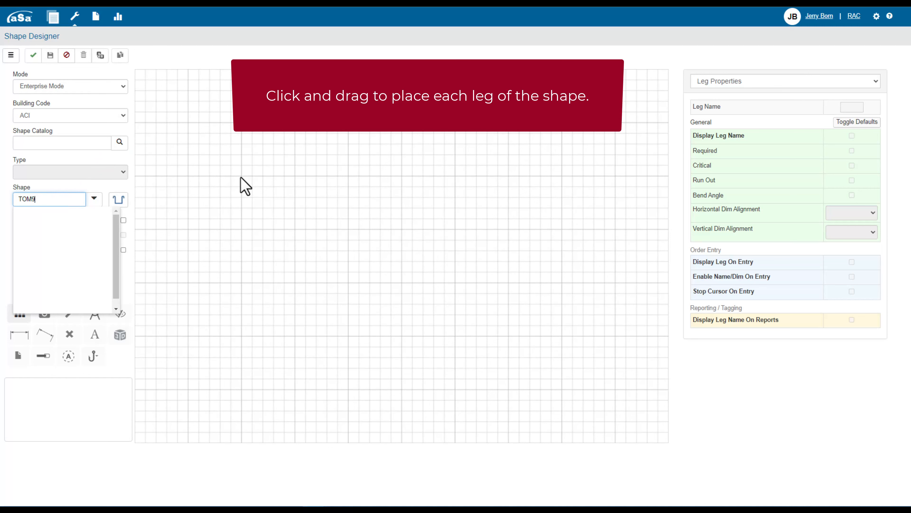
{"action": "left_click_drag", "start_coordinate": [241, 177], "coordinate": [449, 146]}
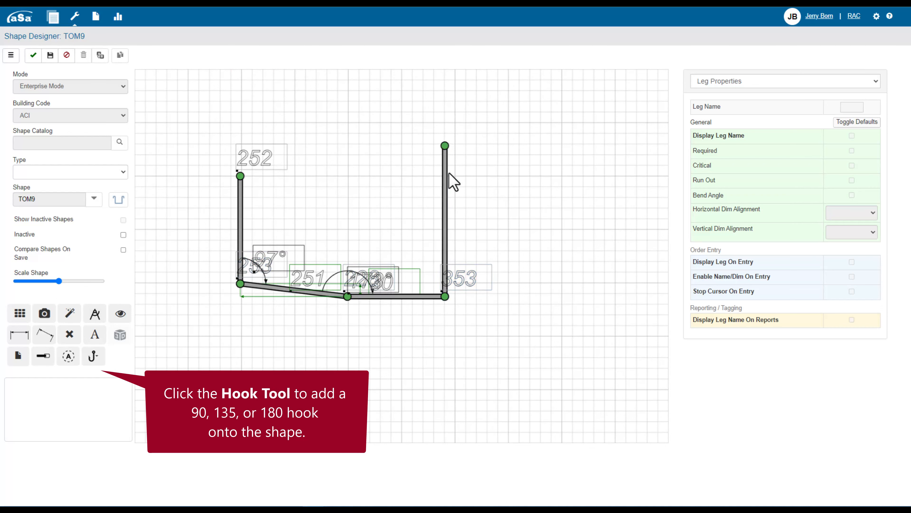
Step: Add 90-degree hooks to the upper ends of both vertical legs and flip the right hook to point inward
{"action": "left_click", "coordinate": [94, 357]}
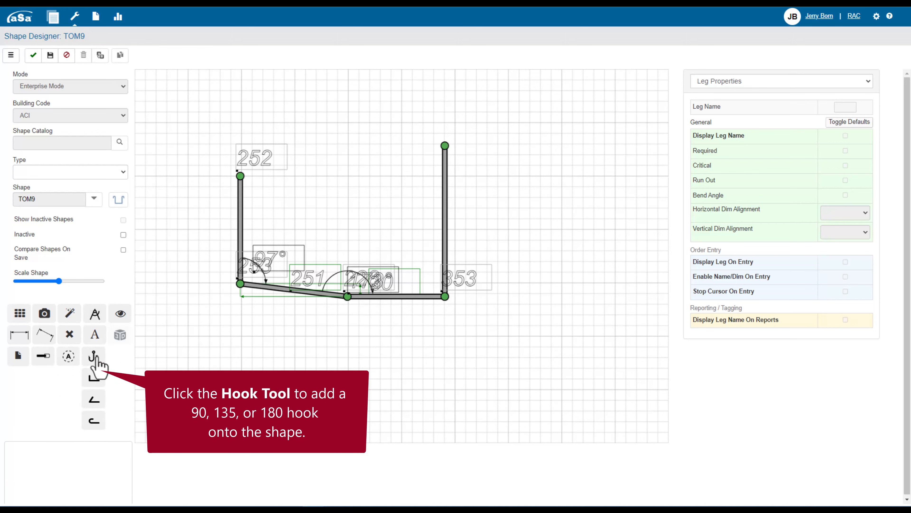
{"action": "left_click", "coordinate": [101, 386]}
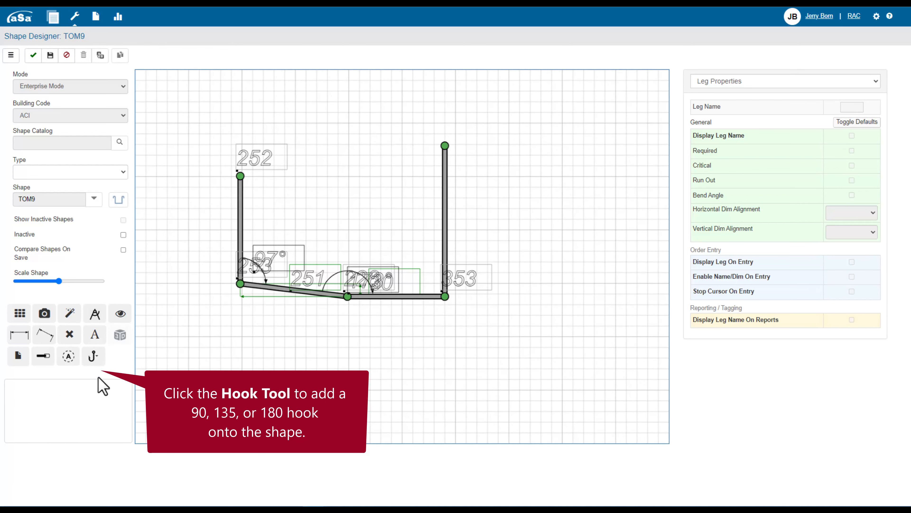
{"action": "left_click", "coordinate": [240, 175]}
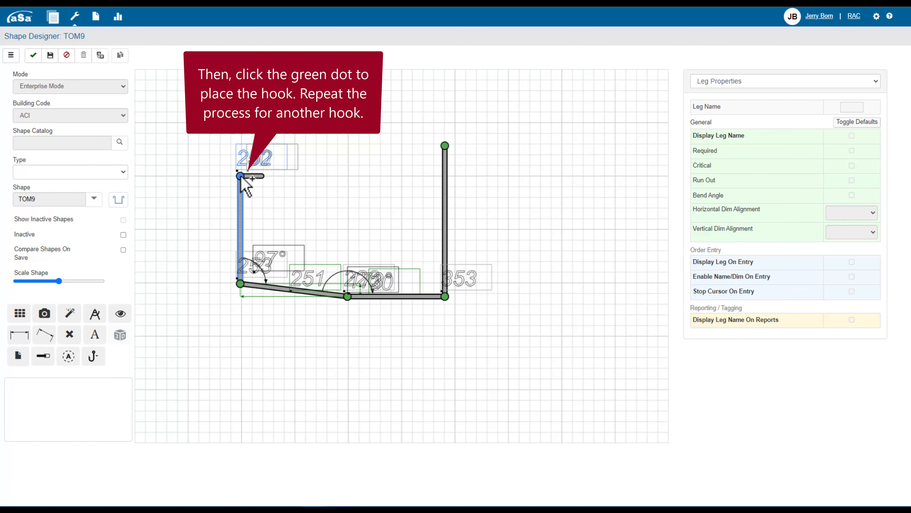
{"action": "left_click", "coordinate": [95, 358]}
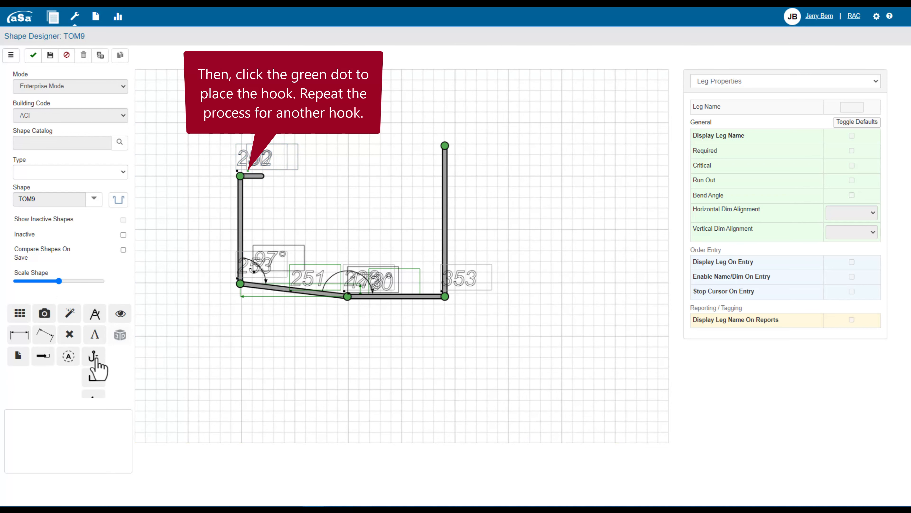
{"action": "left_click", "coordinate": [92, 381]}
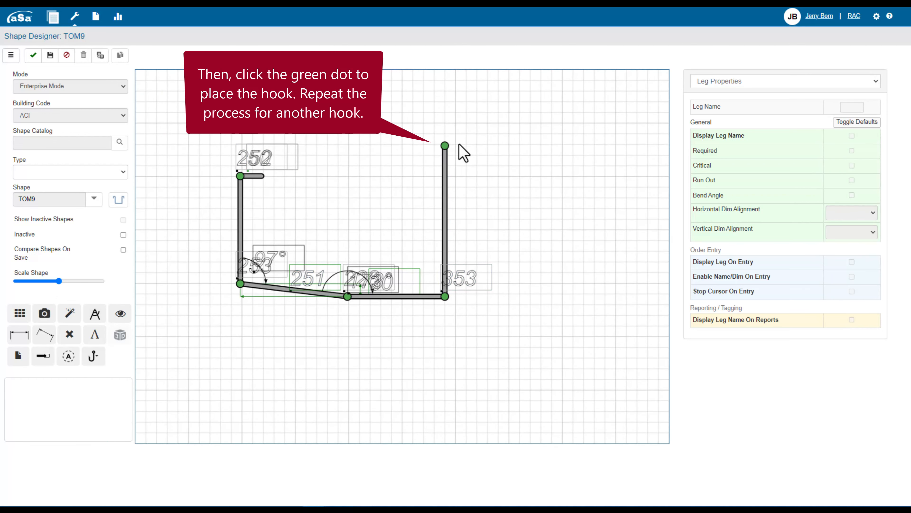
{"action": "left_click", "coordinate": [445, 146]}
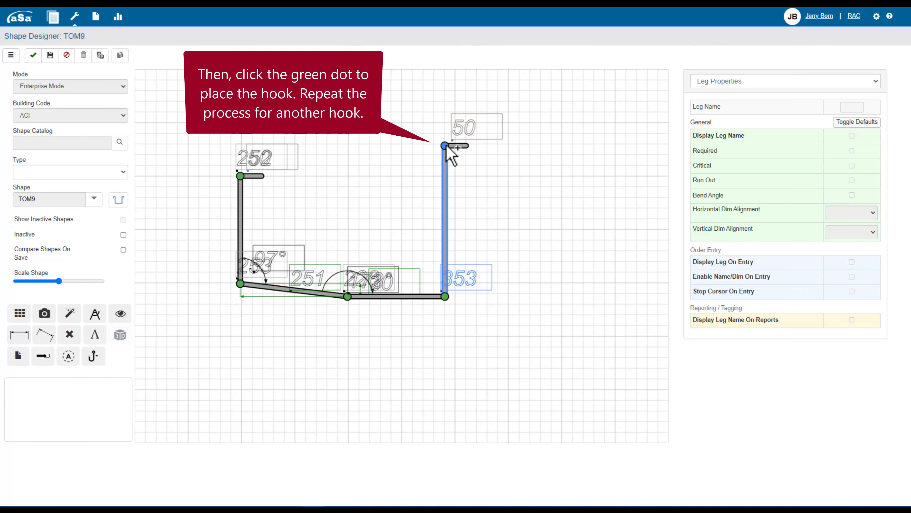
{"action": "double_click", "coordinate": [460, 147]}
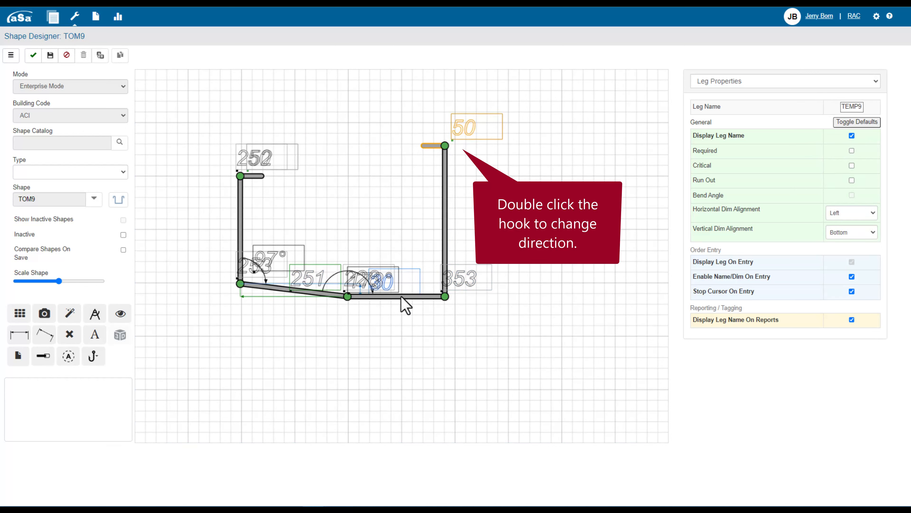
Step: Auto-tune the shape to center it on the grid and display leg letters instead of dimensions
{"action": "left_click", "coordinate": [70, 315]}
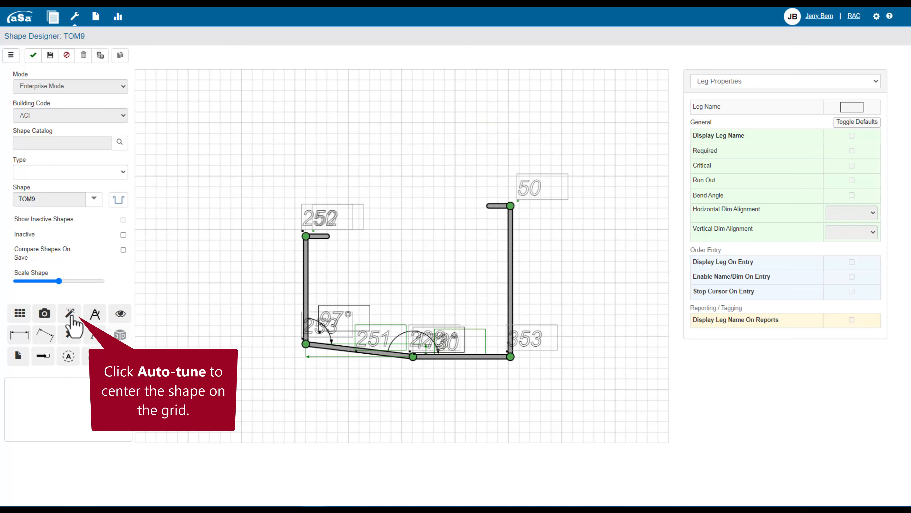
{"action": "left_click", "coordinate": [120, 315]}
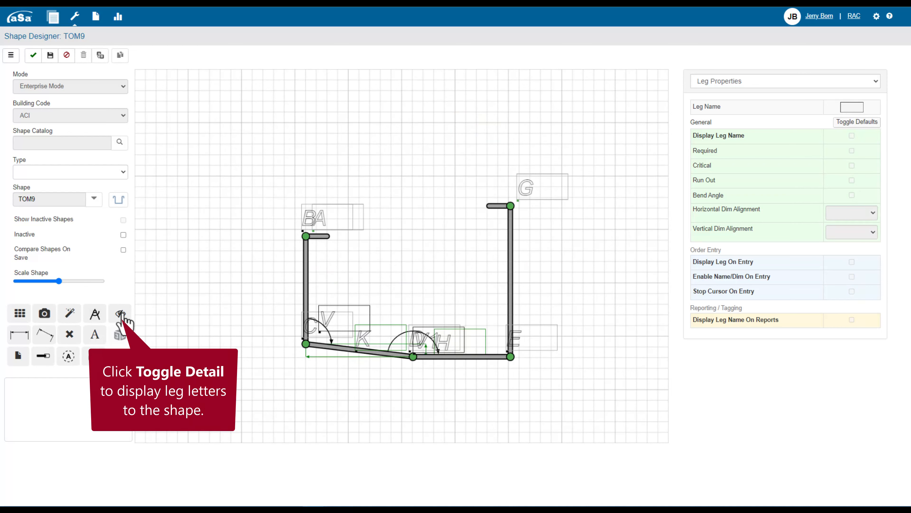
Step: Reposition callout G above the right hook, B outside the left vertical leg and E outside the right vertical leg
{"action": "left_click", "coordinate": [534, 197]}
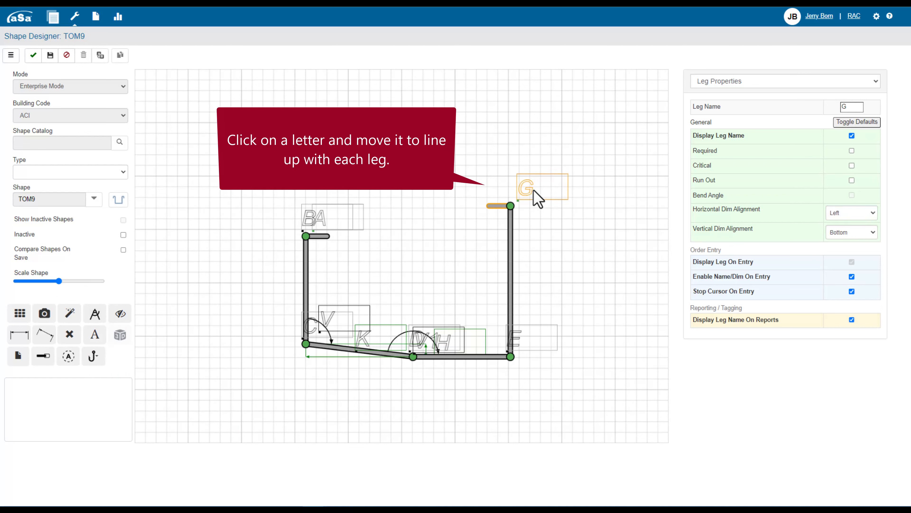
{"action": "left_click_drag", "start_coordinate": [534, 201], "coordinate": [493, 203]}
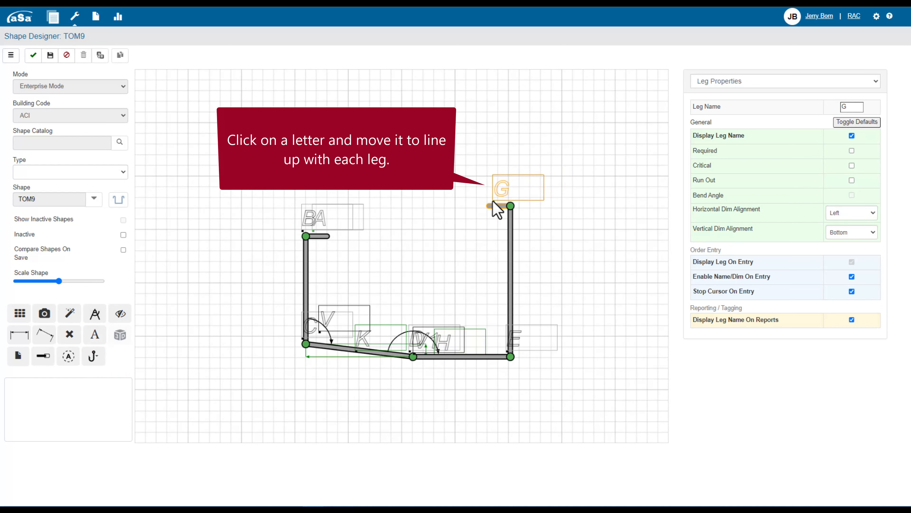
{"action": "left_click", "coordinate": [305, 220]}
{"action": "left_click_drag", "start_coordinate": [304, 223], "coordinate": [242, 296]}
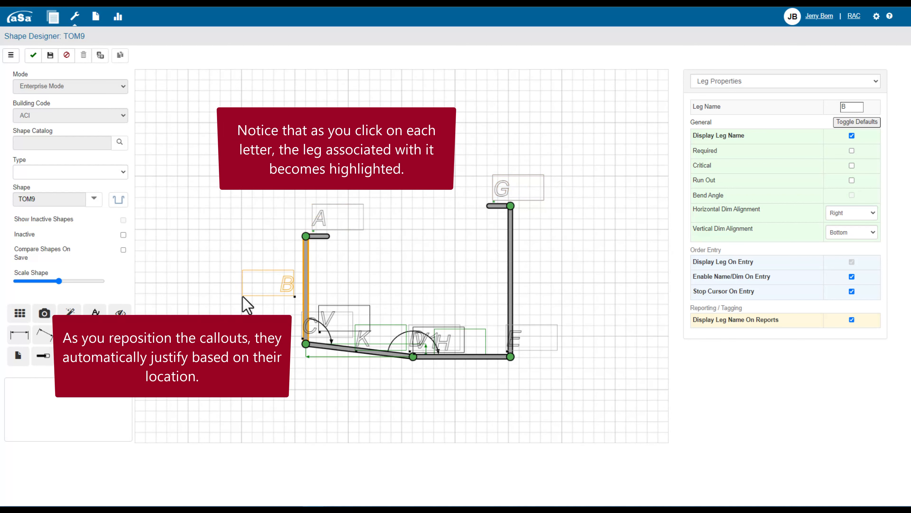
{"action": "left_click", "coordinate": [526, 341]}
{"action": "left_click_drag", "start_coordinate": [526, 344], "coordinate": [522, 296]}
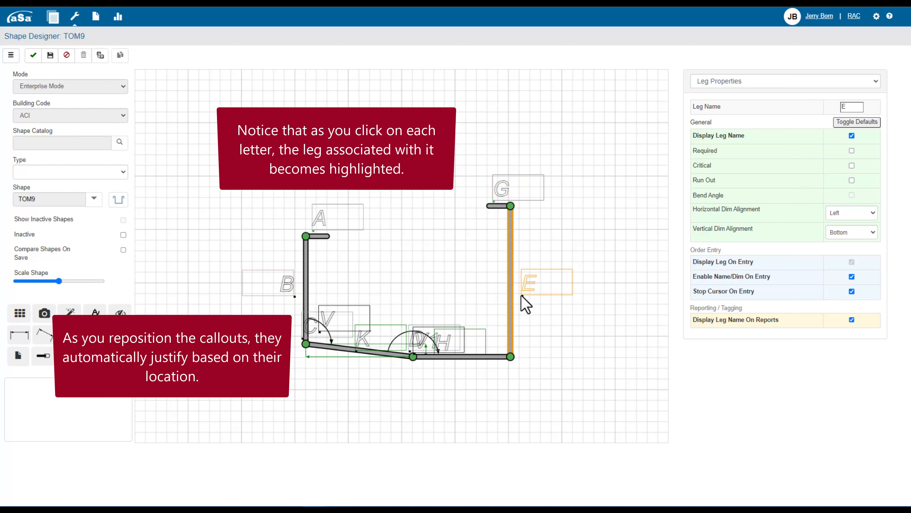
Step: Reposition callout C below the sloped leg, K slightly higher above it, and D below the horizontal leg
{"action": "left_click", "coordinate": [313, 332]}
{"action": "left_click_drag", "start_coordinate": [313, 331], "coordinate": [338, 392]}
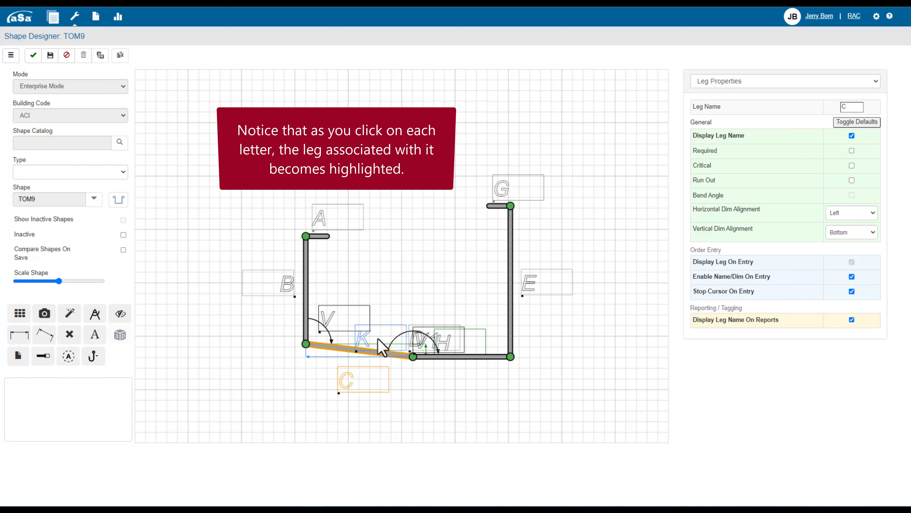
{"action": "left_click", "coordinate": [368, 339]}
{"action": "mouse_move", "coordinate": [367, 338]}
{"action": "left_mouse_down"}
{"action": "mouse_move", "coordinate": [372, 332]}
{"action": "mouse_move", "coordinate": [361, 343]}
{"action": "left_mouse_up"}
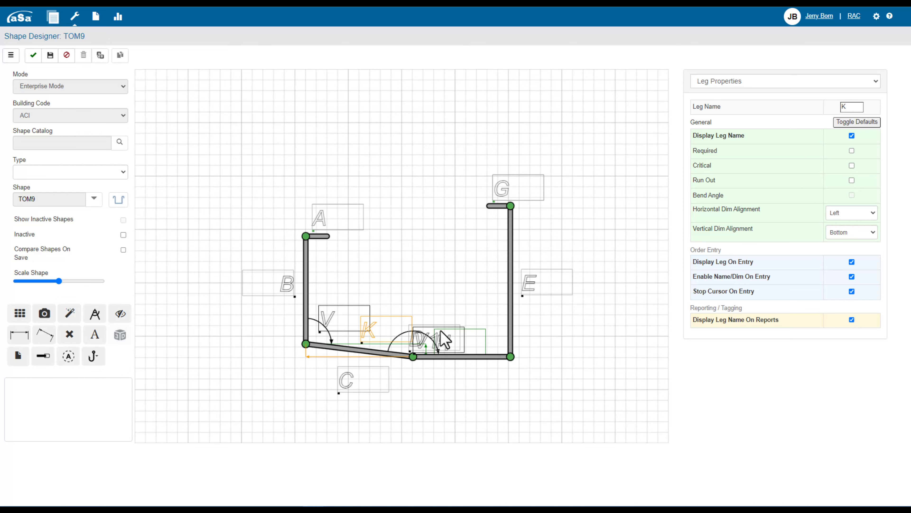
{"action": "left_click", "coordinate": [418, 342]}
{"action": "left_click_drag", "start_coordinate": [417, 343], "coordinate": [450, 390]}
Step: Move the angle callouts V1 and V away from the drawing, stacked at the lower left of the shape
{"action": "left_click", "coordinate": [420, 346]}
{"action": "left_click_drag", "start_coordinate": [420, 346], "coordinate": [196, 382]}
{"action": "left_click", "coordinate": [350, 325]}
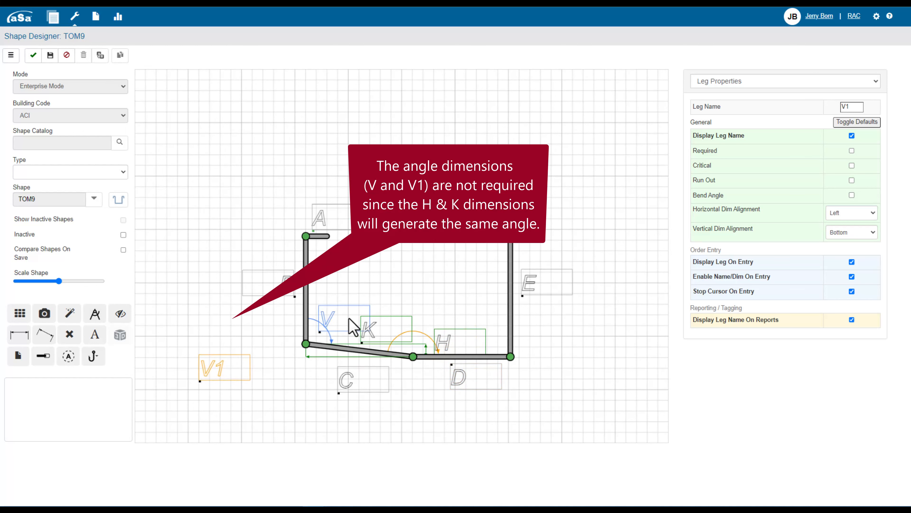
{"action": "left_click_drag", "start_coordinate": [332, 319], "coordinate": [199, 354]}
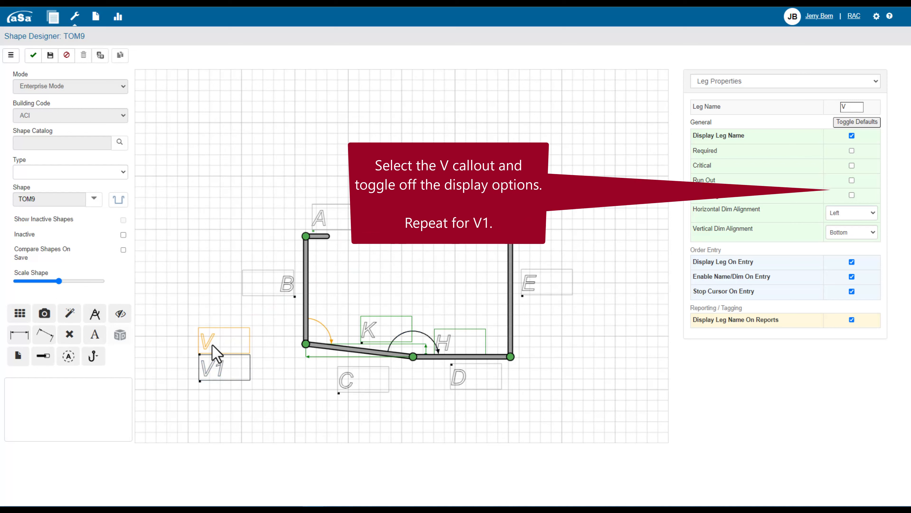
Step: Turn off Display Leg Name, Display Leg On Entry, Enable Name/Dim On Entry, Stop Cursor On Entry and Display Leg Name On Reports for callout V
{"action": "left_click", "coordinate": [852, 136]}
{"action": "left_click", "coordinate": [853, 262]}
{"action": "left_click", "coordinate": [852, 277]}
{"action": "left_click", "coordinate": [852, 291]}
{"action": "left_click", "coordinate": [853, 320]}
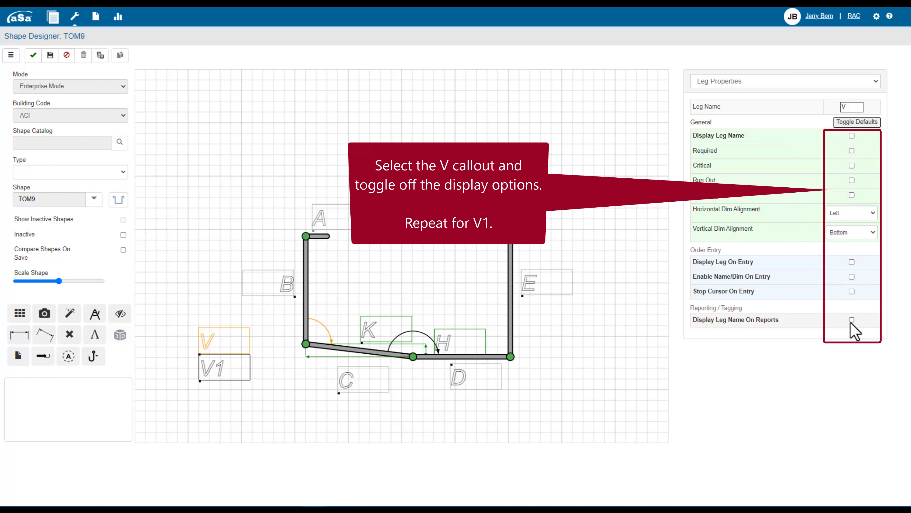
Step: For callout V1, disable Display Leg Name, Display Leg On Entry, Enable Name/Dim On Entry, Stop Cursor On Entry and Display Leg Name On Reports
{"action": "left_click", "coordinate": [211, 373]}
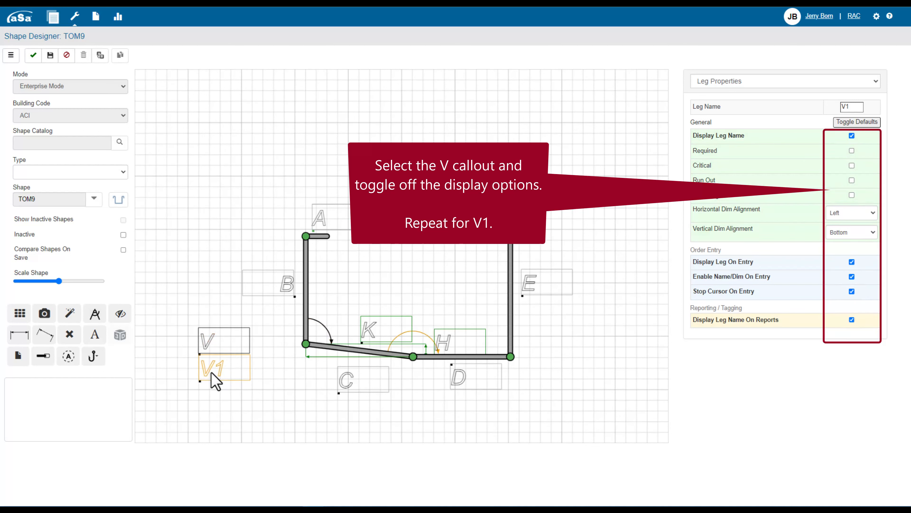
{"action": "left_click", "coordinate": [852, 136]}
{"action": "left_click", "coordinate": [853, 262]}
{"action": "left_click", "coordinate": [853, 276]}
{"action": "left_click", "coordinate": [853, 291]}
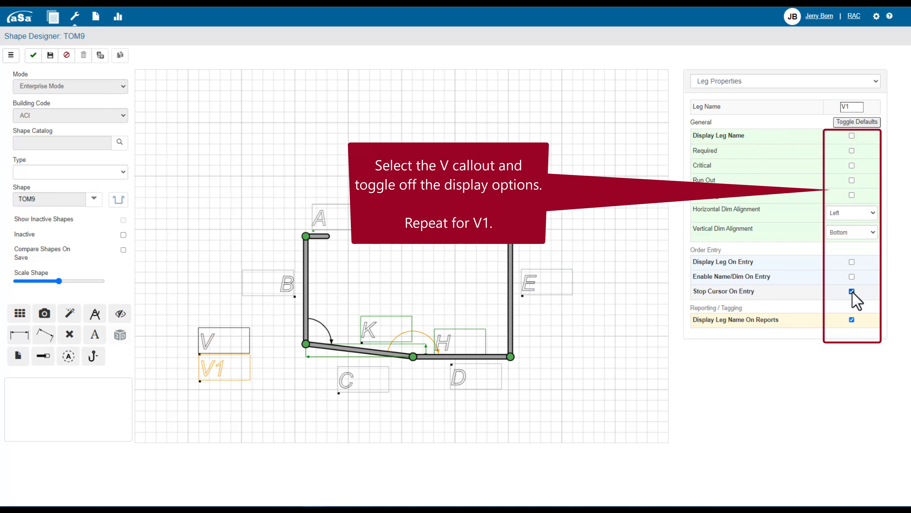
{"action": "left_click", "coordinate": [852, 320]}
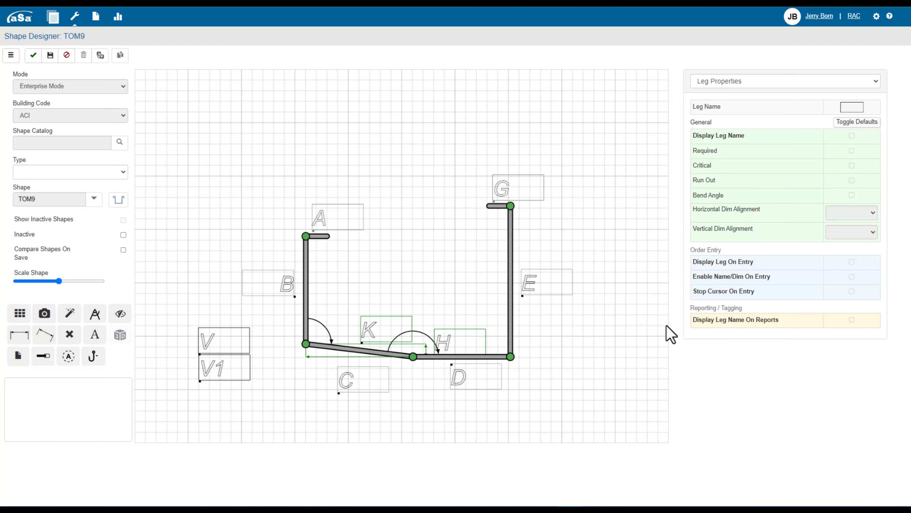
Step: Mark leg E as Critical in its leg properties and deselect it
{"action": "left_click", "coordinate": [530, 292]}
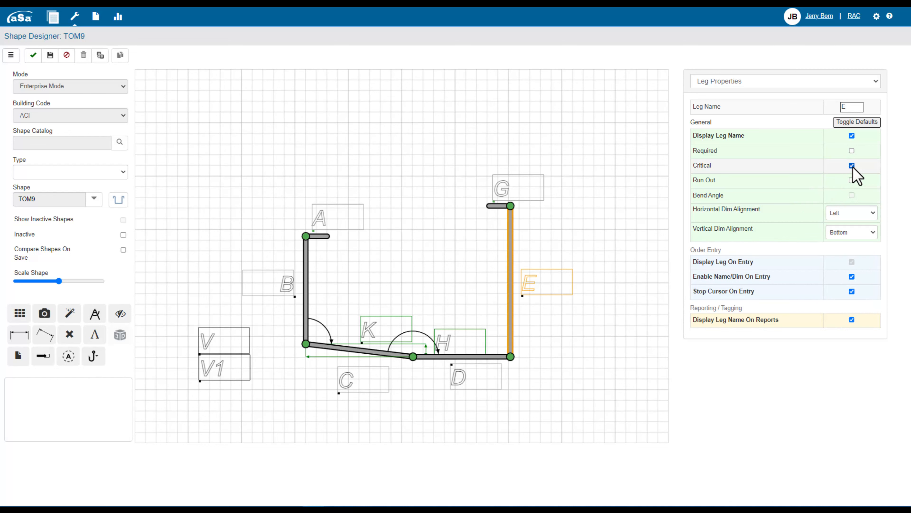
{"action": "left_click", "coordinate": [748, 372]}
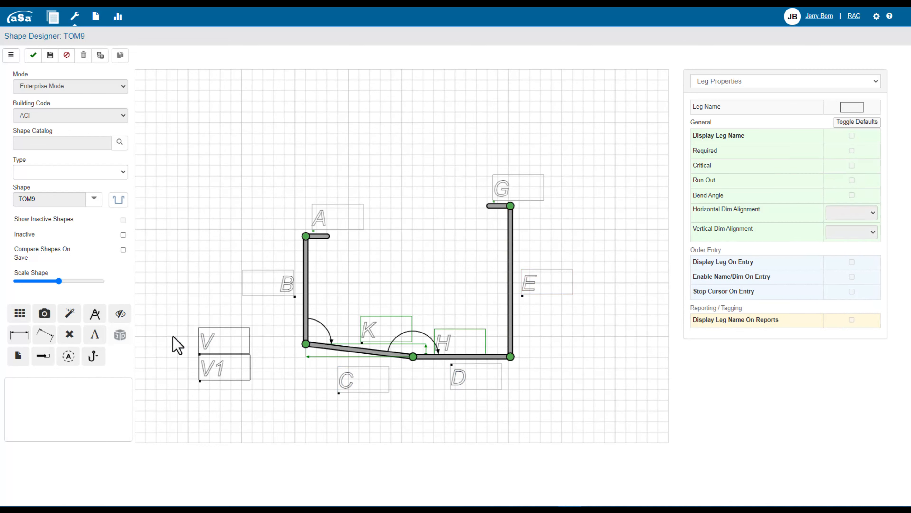
Step: Create a PNG snapshot of the shape, view the image and close it
{"action": "left_click", "coordinate": [49, 320]}
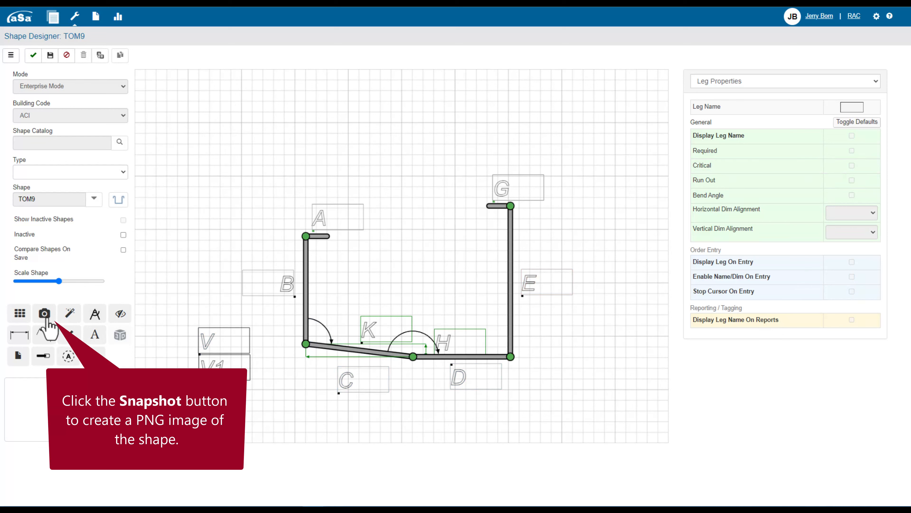
{"action": "left_click", "coordinate": [730, 14]}
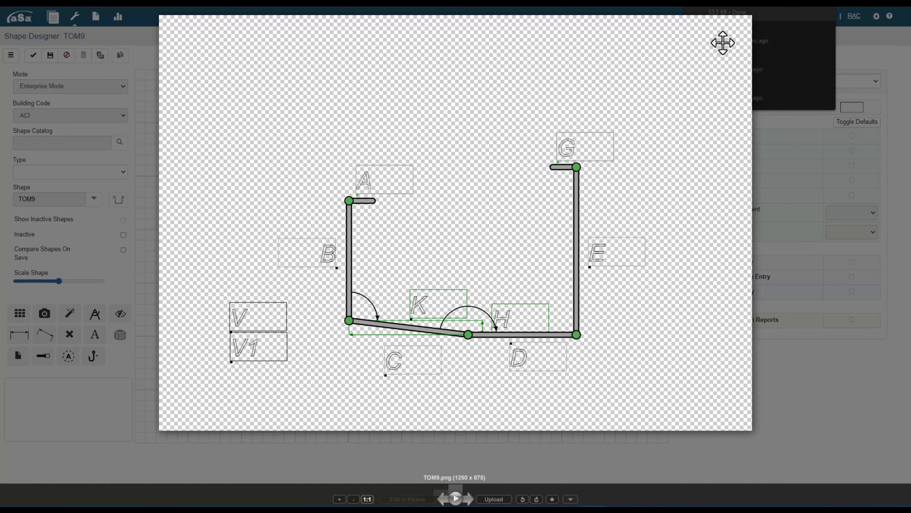
{"action": "key", "text": "Escape"}
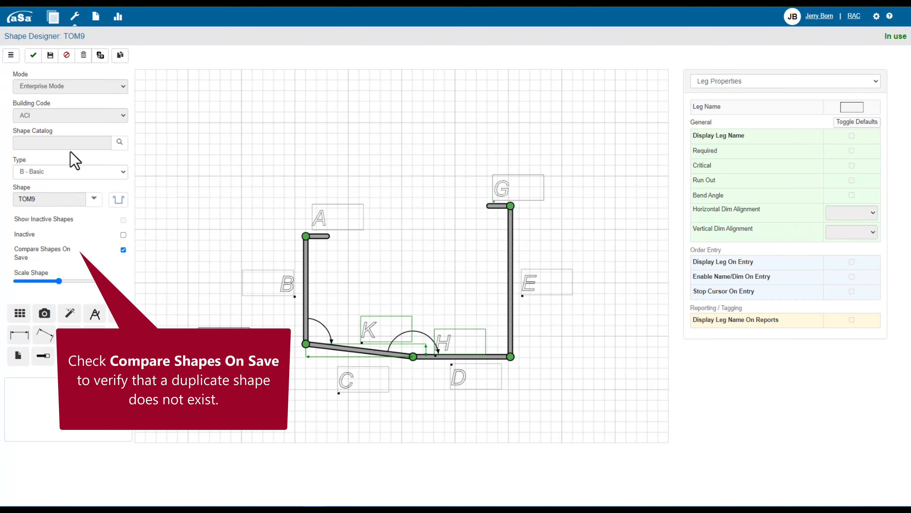
Step: Save the shape as type B - Basic with Compare Shapes On Save enabled
{"action": "left_click", "coordinate": [33, 56]}
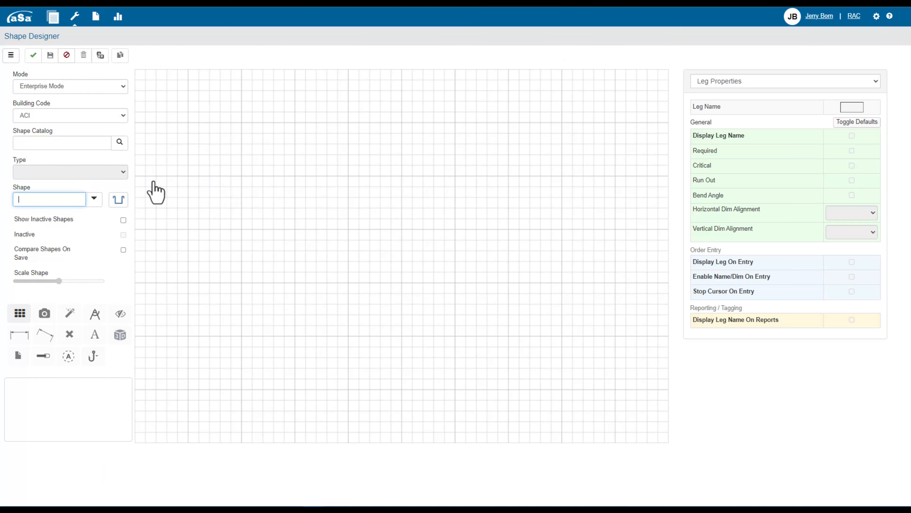
Step: Search the Shape Palette for TOM to locate the custom shape
{"action": "left_click", "coordinate": [120, 201]}
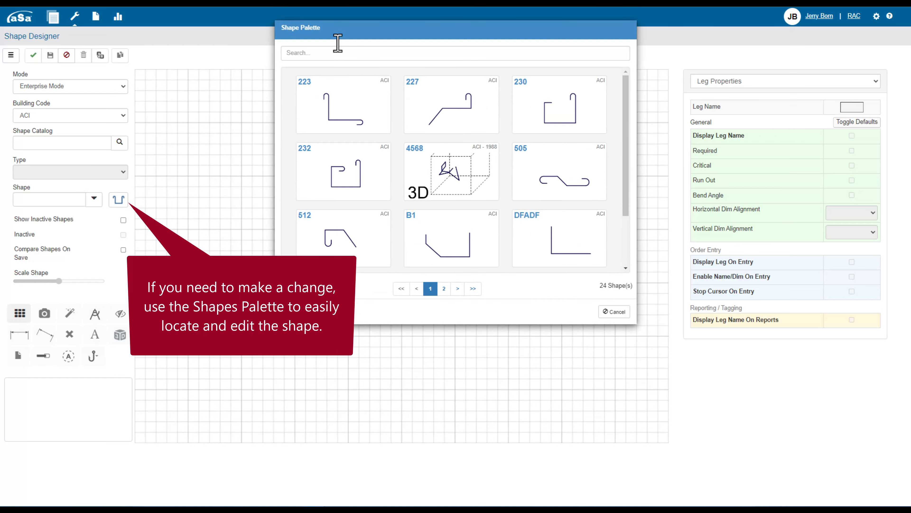
{"action": "left_click", "coordinate": [324, 54]}
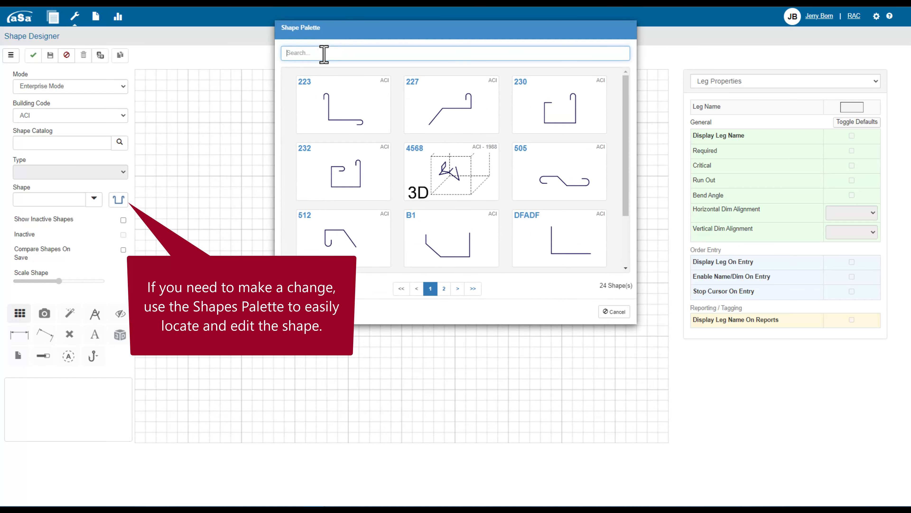
{"action": "type", "text": "TOM"}
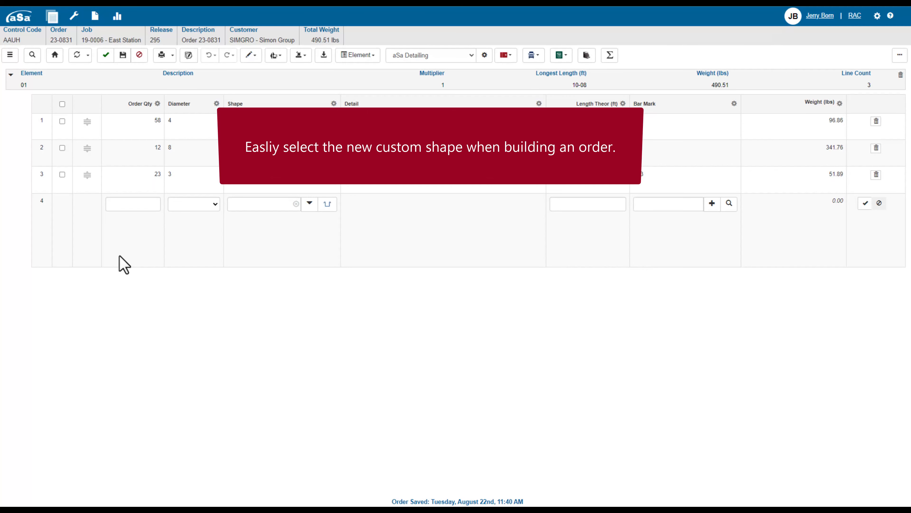
Step: Fill in order line 4 with quantity 33, diameter 4 and the custom shape TOM9
{"action": "left_click", "coordinate": [124, 204]}
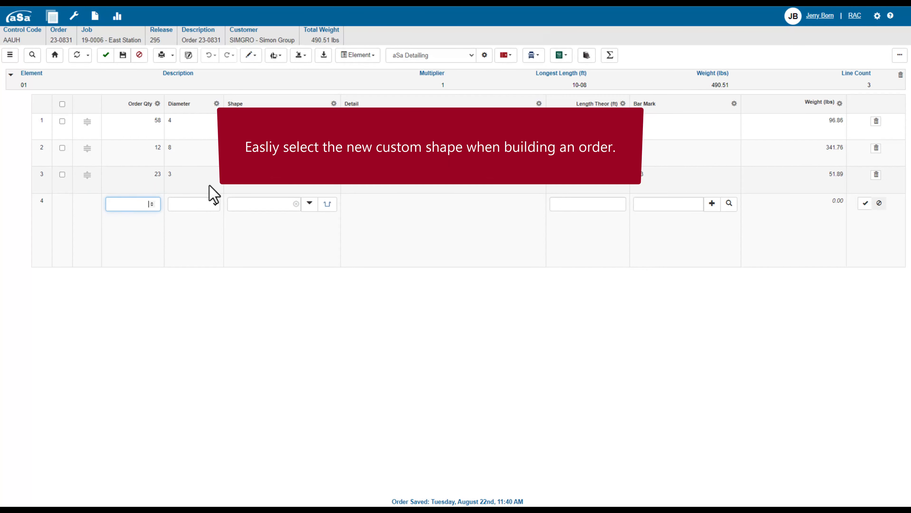
{"action": "type", "text": "33"}
{"action": "key", "text": "Tab"}
{"action": "key", "text": "Tab"}
{"action": "type", "text": "TOM"}
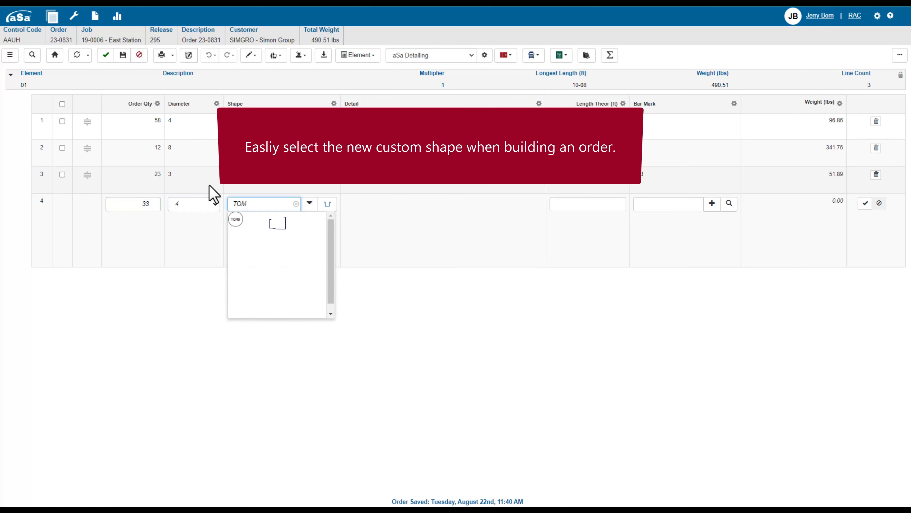
{"action": "type", "text": "9"}
{"action": "key", "text": "Tab"}
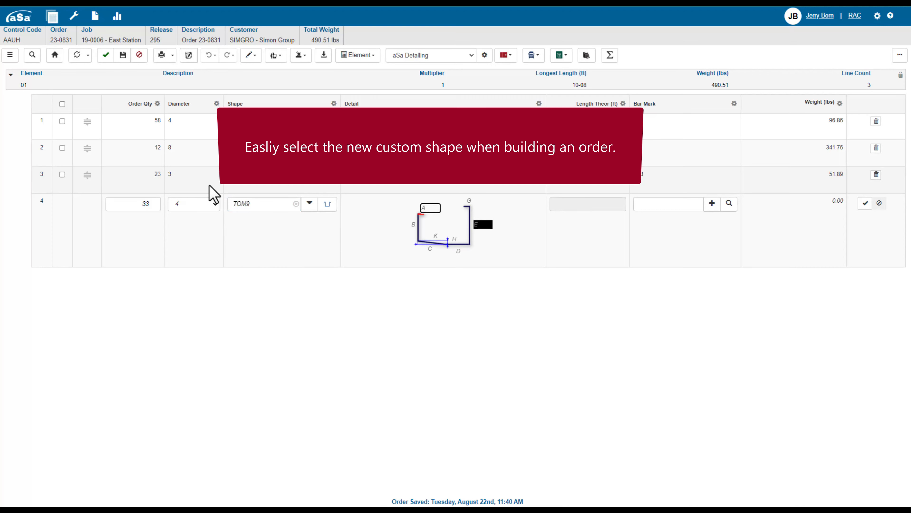
Step: Dimension the TOM9 shape on line 4 with A 0-08, B 4-00, C 5-00, D 3-00, E 8-06, G 0-08 and H 3-00
{"action": "type", "text": "8"}
{"action": "key", "text": "Tab"}
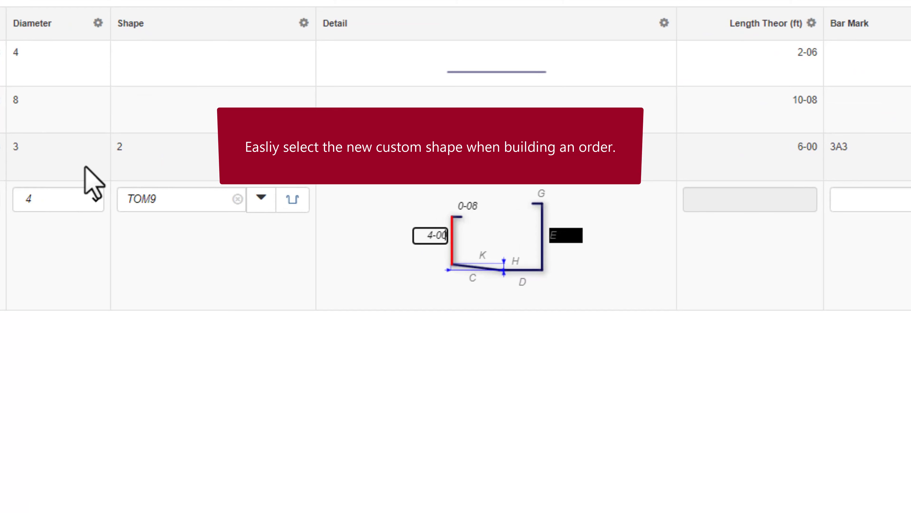
{"action": "key", "text": "Tab"}
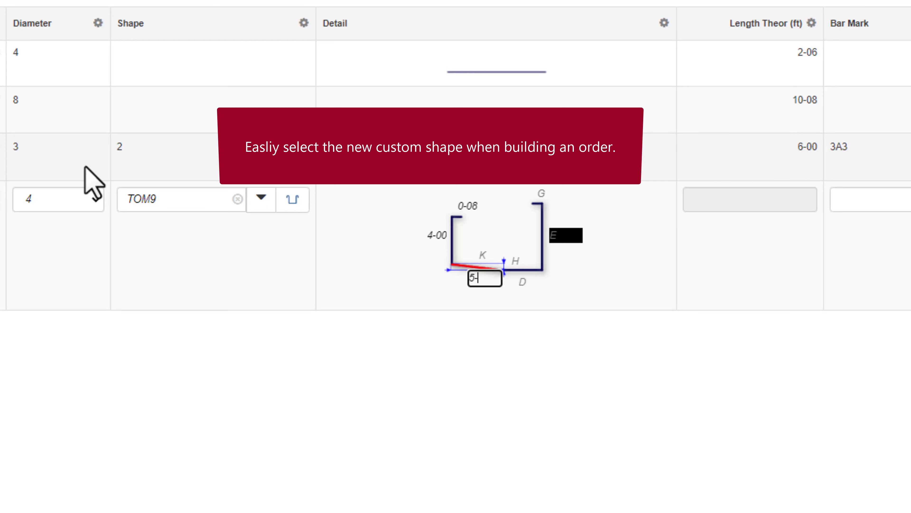
{"action": "key", "text": "Tab"}
{"action": "key", "text": "Tab"}
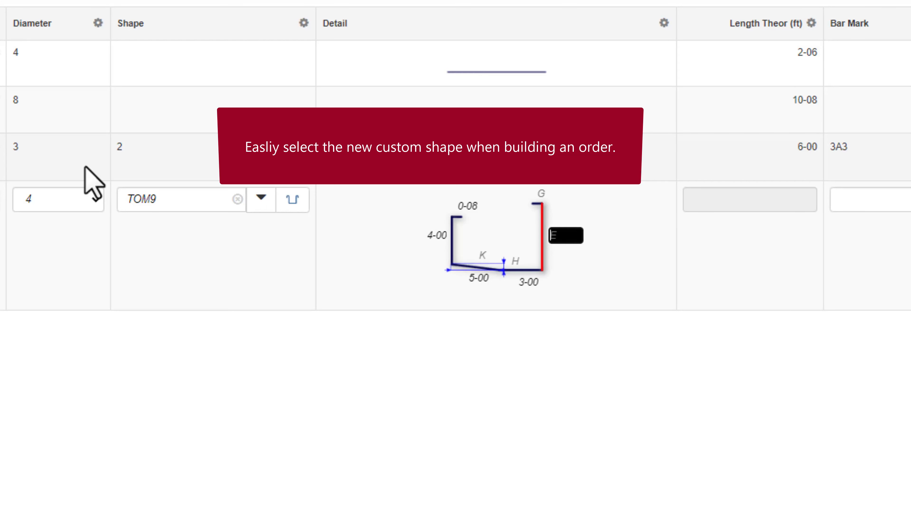
{"action": "key", "text": "Tab"}
{"action": "key", "text": "Tab"}
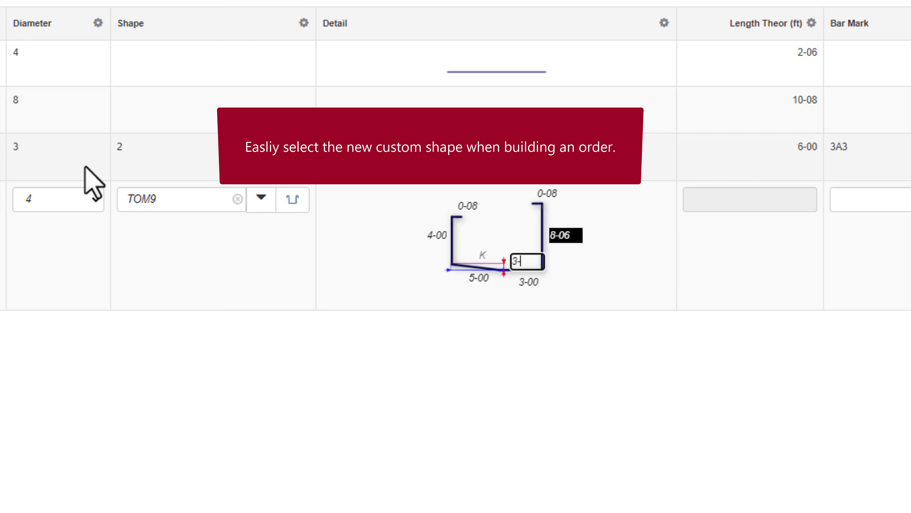
{"action": "key", "text": "Tab"}
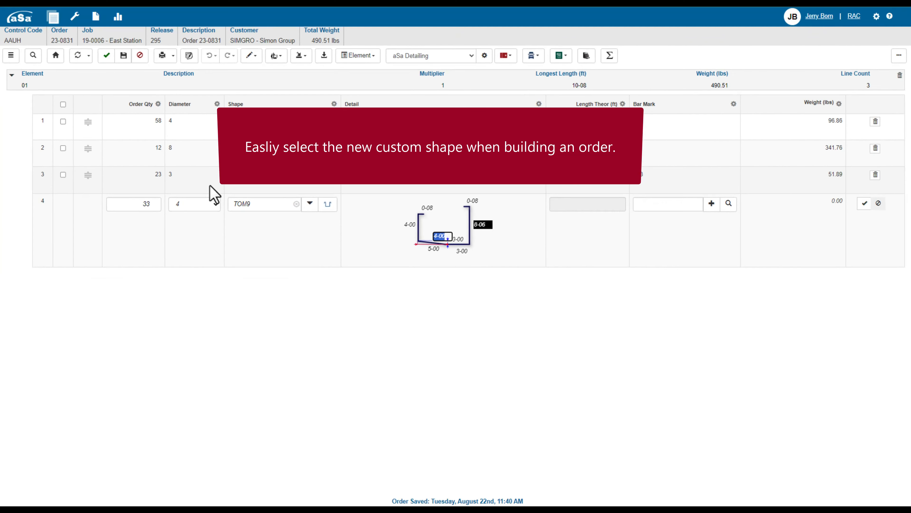
{"action": "key", "text": "Tab"}
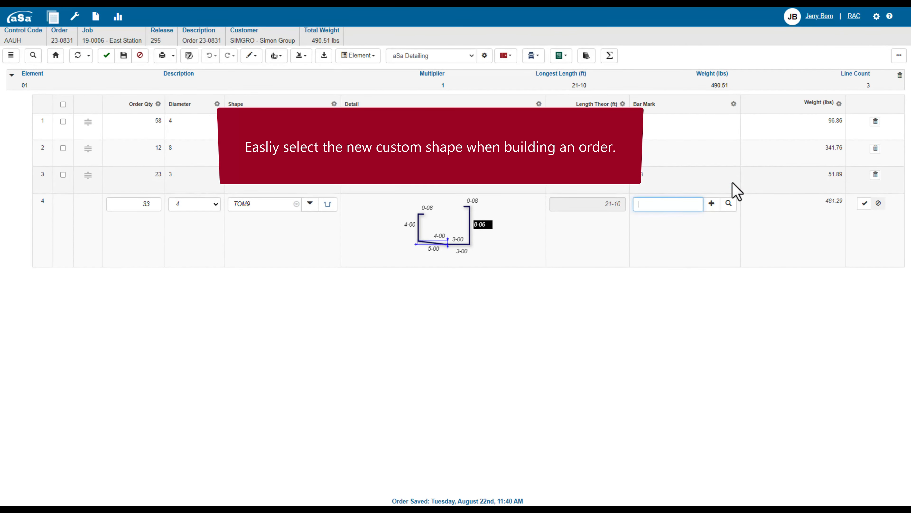
Step: Generate a new bar mark for line 4 and accept the line into the order
{"action": "left_click", "coordinate": [712, 204]}
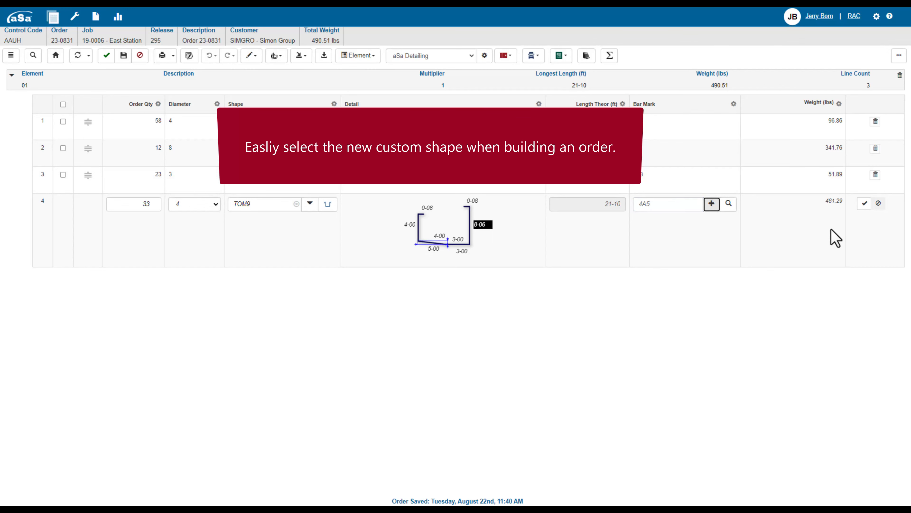
{"action": "left_click", "coordinate": [864, 204]}
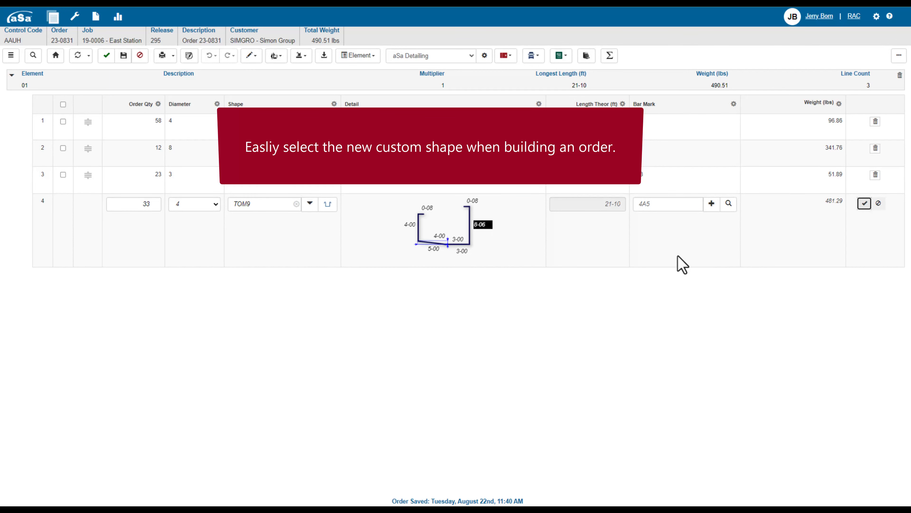